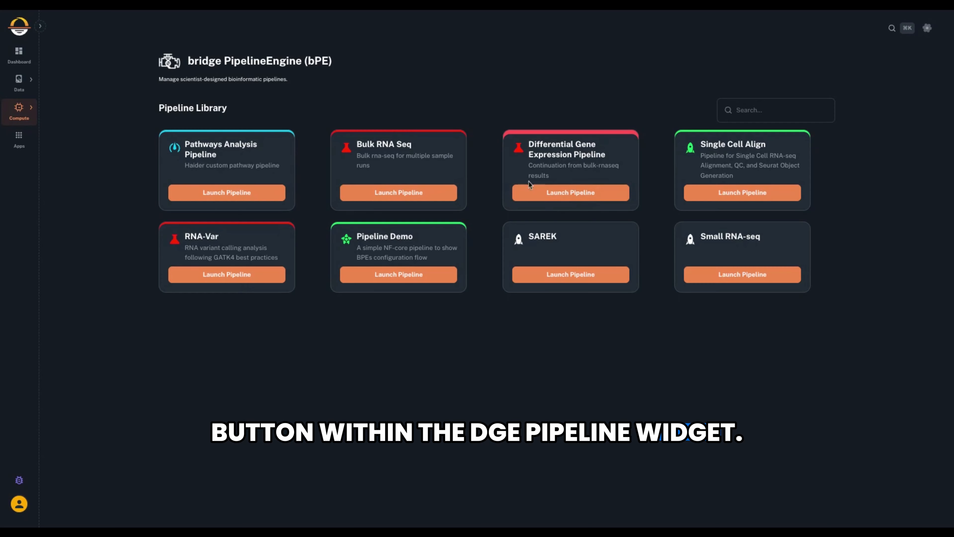
# Launch the Differential Gene Expression Pipeline and open the dge_test folder in its sample sheet.
pyautogui.click(566, 195)
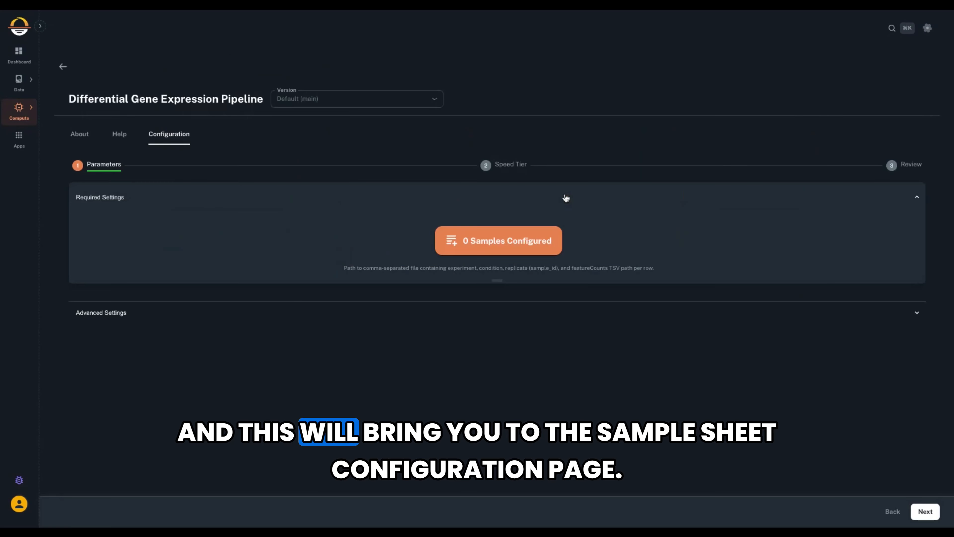
pyautogui.click(498, 251)
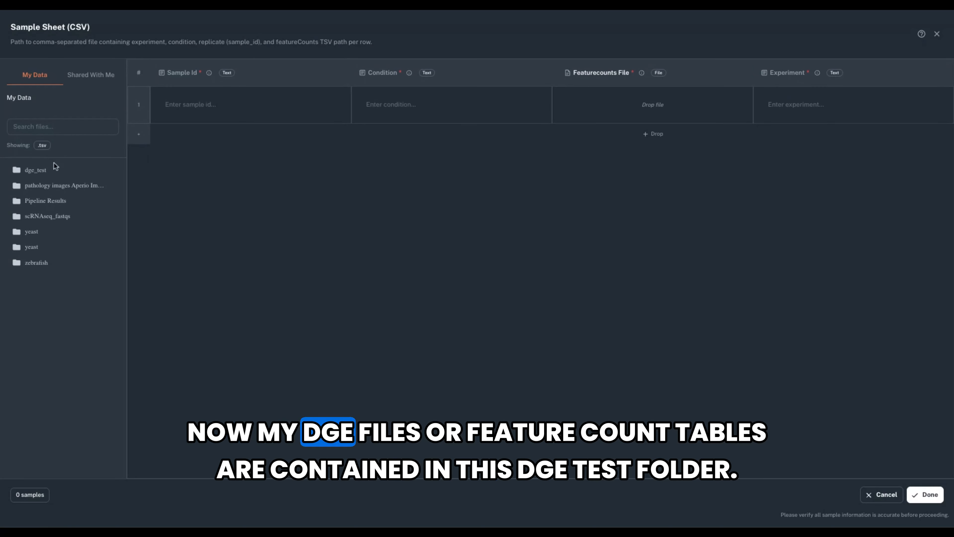
pyautogui.doubleClick(42, 178)
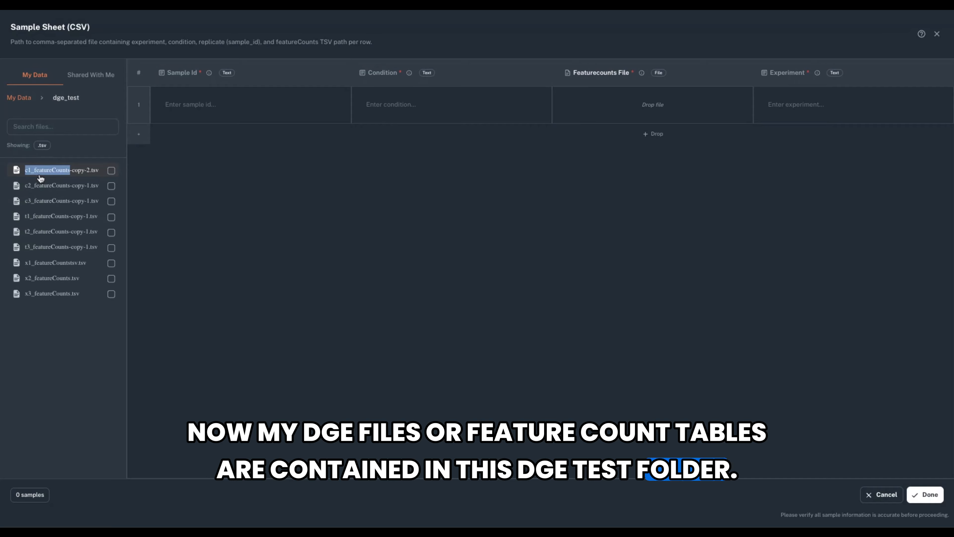
# Add the c1, c2, c3, t1, t2 and t3 featureCounts files to the sample sheet's Featurecounts File column, one per row.
pyautogui.click(111, 171)
pyautogui.click(111, 186)
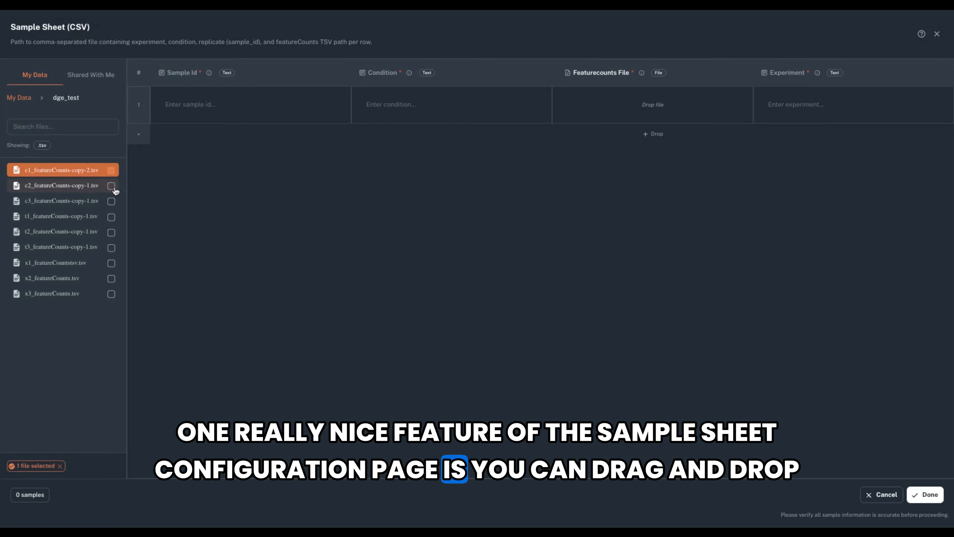
pyautogui.click(111, 203)
pyautogui.click(111, 217)
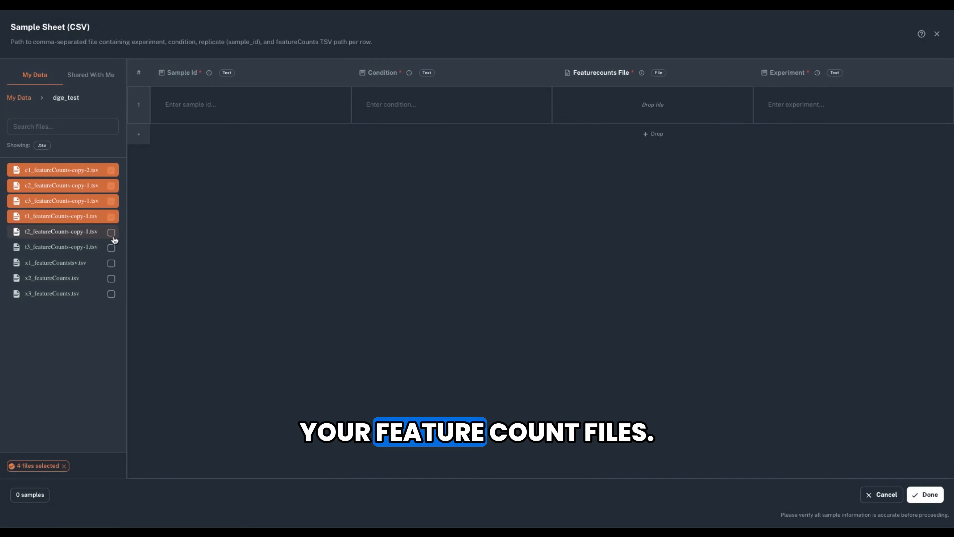
pyautogui.click(111, 232)
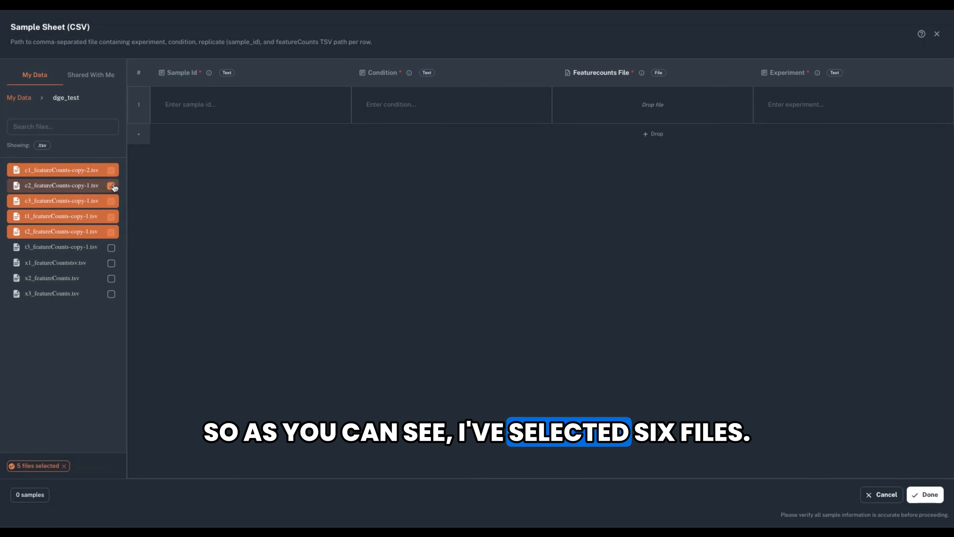
pyautogui.moveTo(111, 202); pyautogui.dragTo(378, 182)
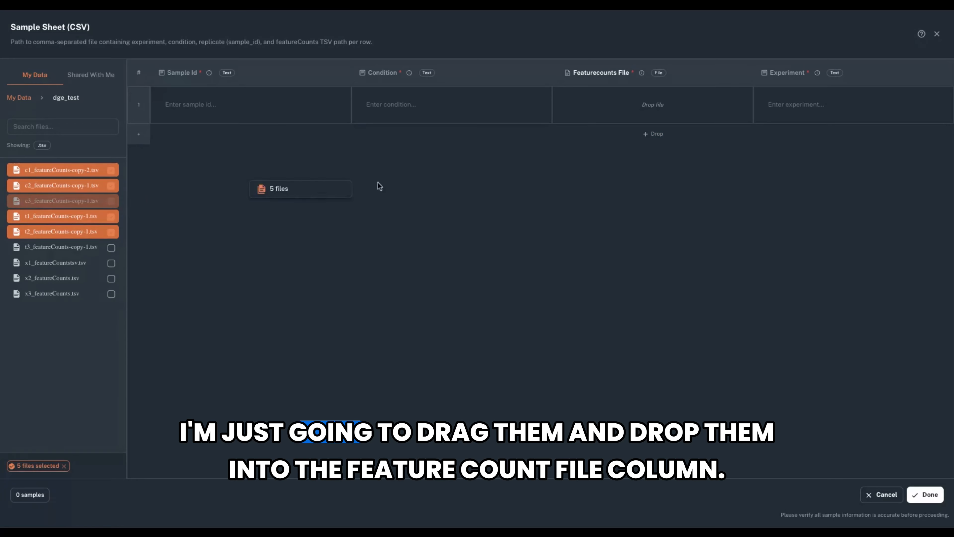
pyautogui.moveTo(657, 113); pyautogui.dragTo(656, 113)
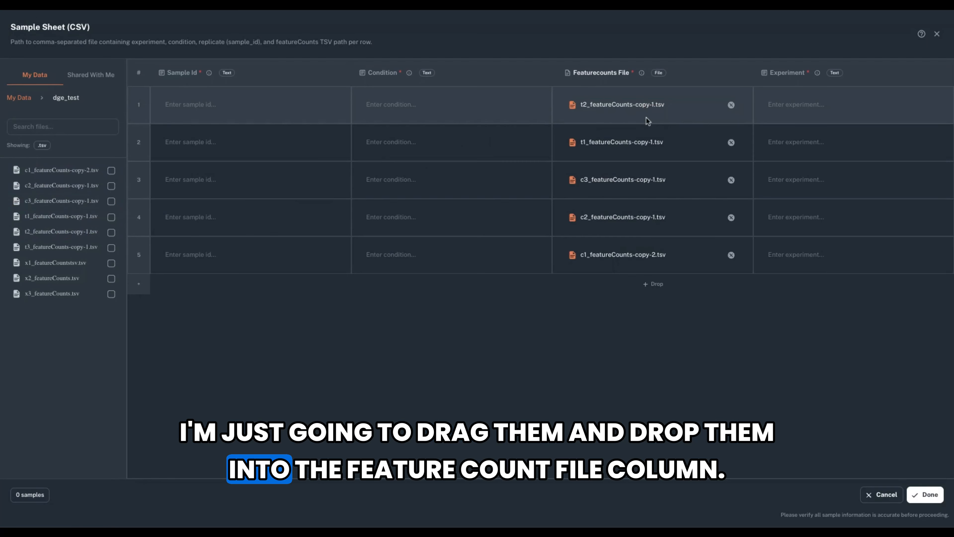
pyautogui.click(409, 105)
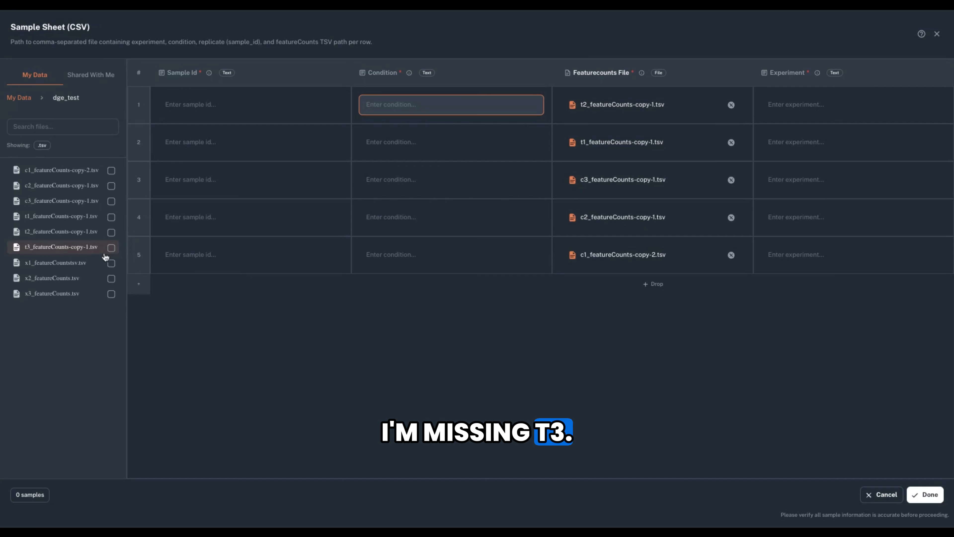
pyautogui.moveTo(112, 255); pyautogui.dragTo(638, 287)
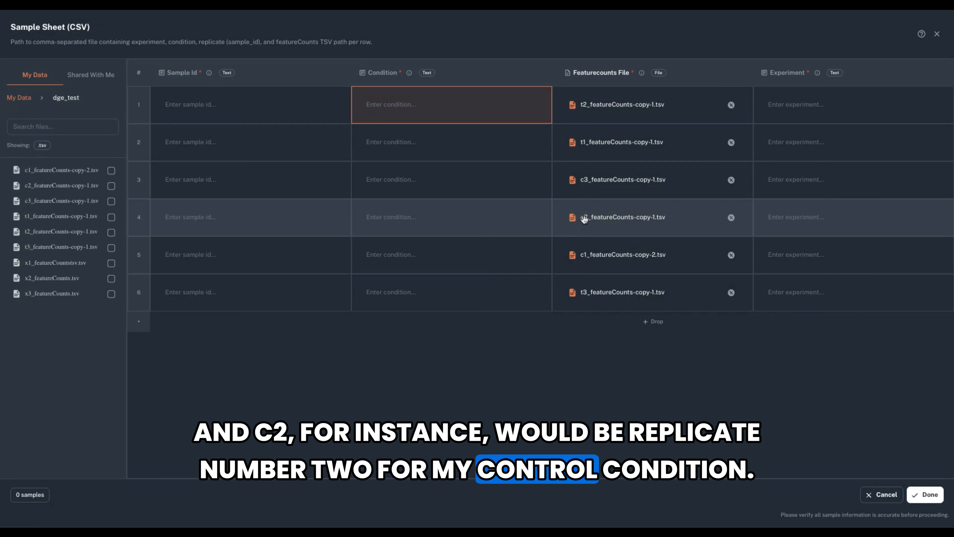
# Set the condition to "treated" for the rows with the t2, t1 and t3 featureCounts files.
pyautogui.click(398, 104)
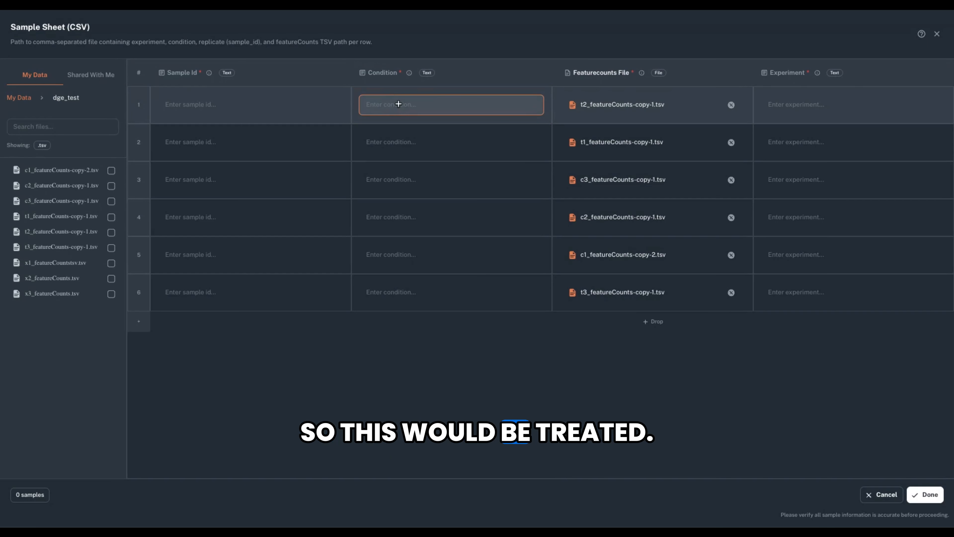
pyautogui.write('treated')
pyautogui.press('Return')
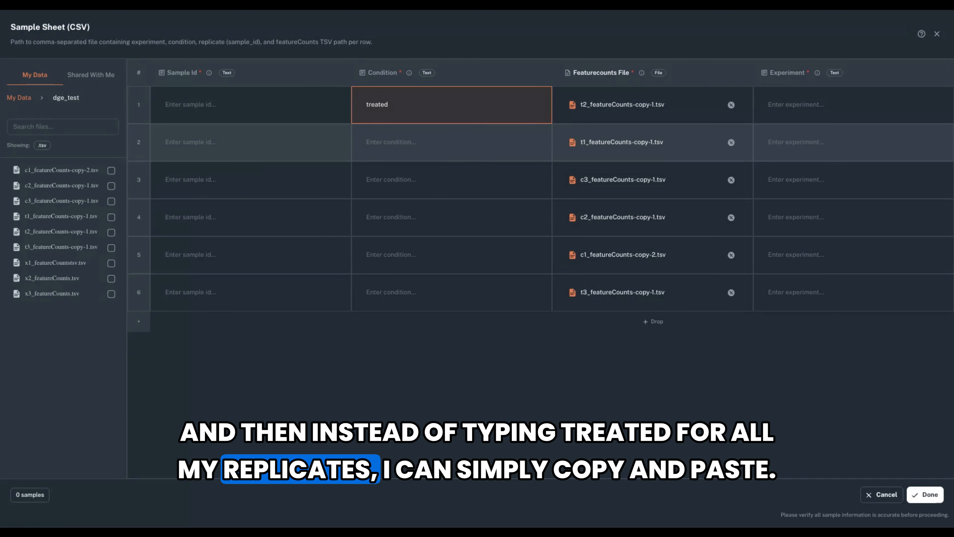
pyautogui.click(451, 142)
pyautogui.write('treated')
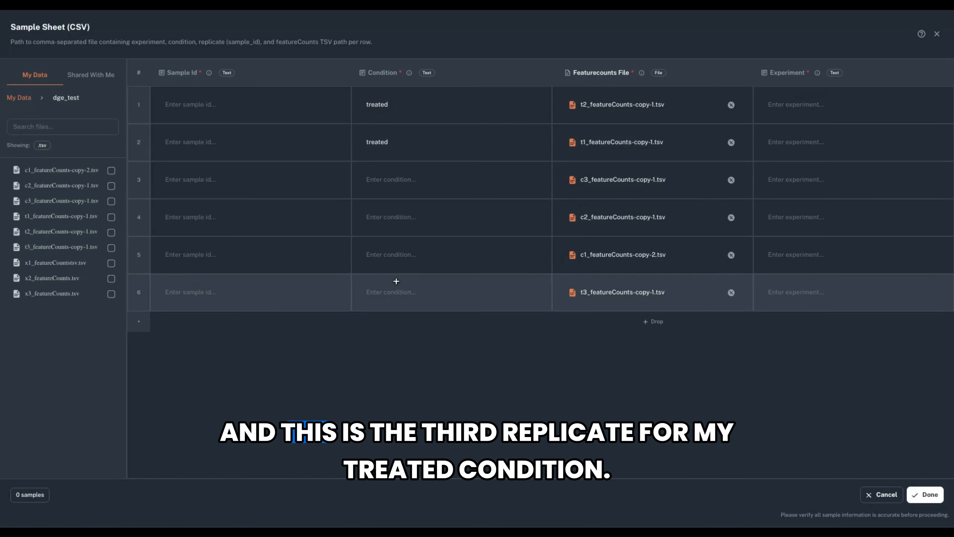
pyautogui.click(396, 290)
pyautogui.write('treated')
# Set the condition to "control" for the rows with the c3, c2 and c1 featureCounts files.
pyautogui.click(396, 177)
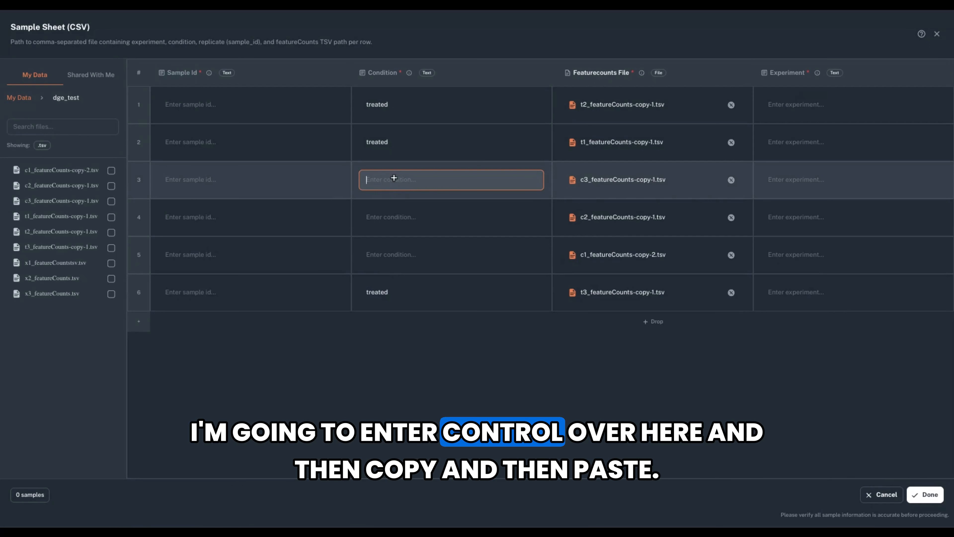
pyautogui.write('control')
pyautogui.press('Return')
pyautogui.hotkey('ctrl', 'c')
pyautogui.click(397, 217)
pyautogui.hotkey('ctrl', 'v')
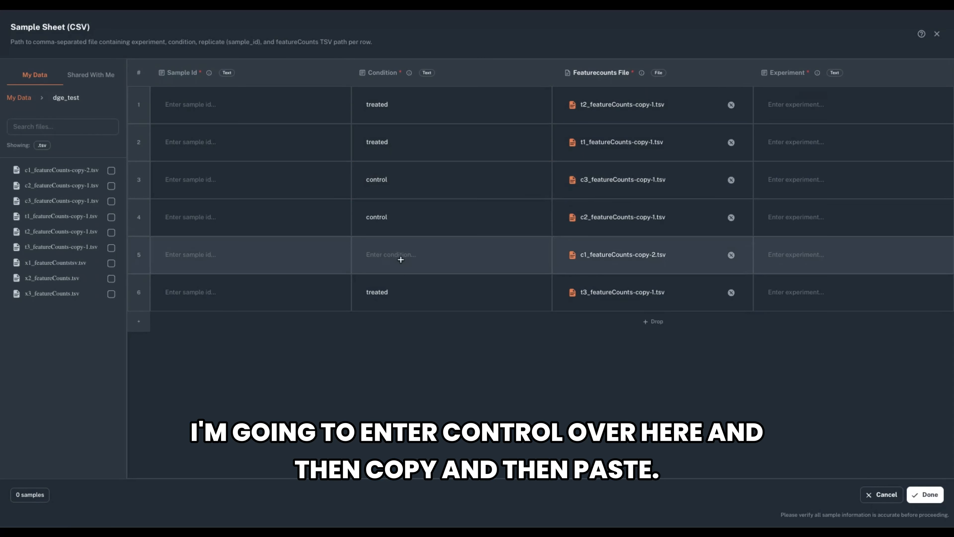
pyautogui.click(398, 257)
pyautogui.hotkey('ctrl', 'v')
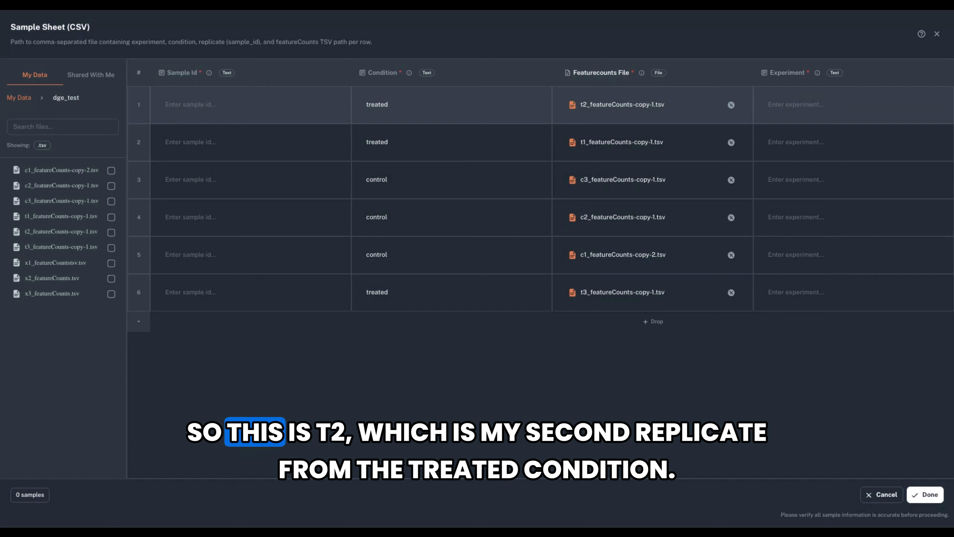
# Enter the sample IDs t2, t1, c3, c2, c1 and t3 in rows 1 to 6, matching each row's file.
pyautogui.click(213, 111)
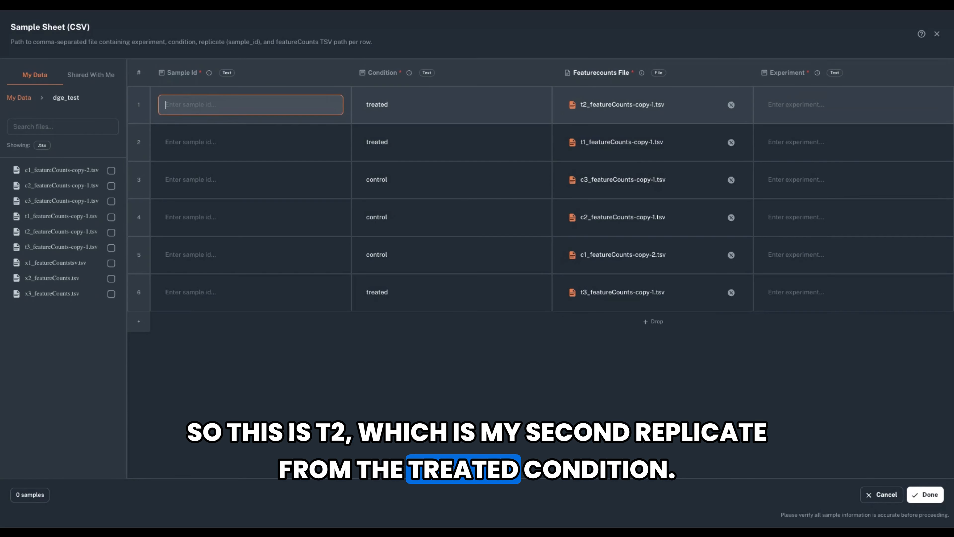
pyautogui.write('t2')
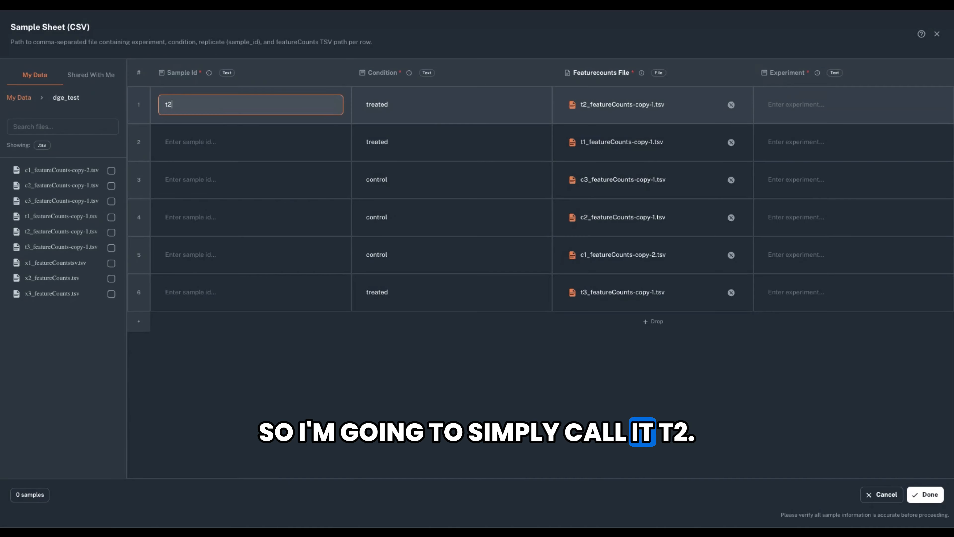
pyautogui.click(218, 133)
pyautogui.write('t1')
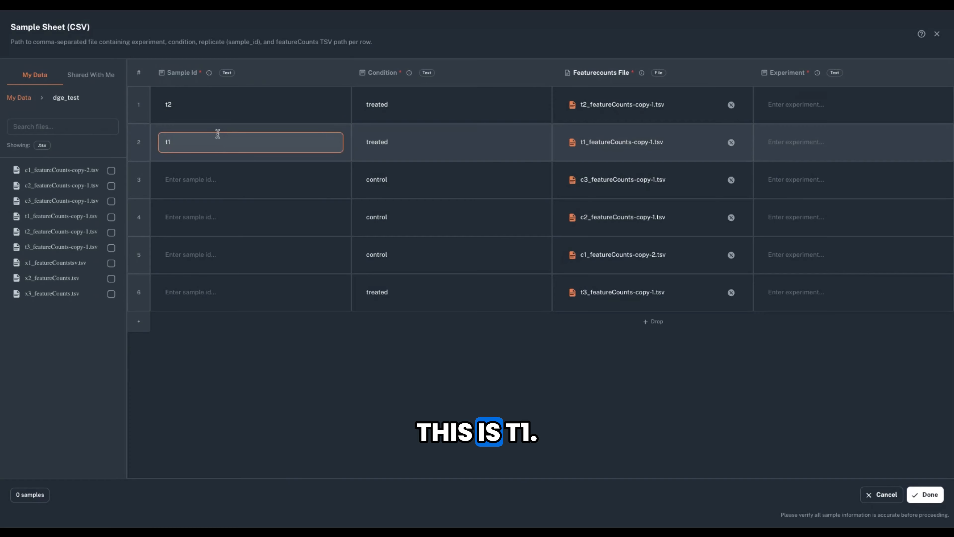
pyautogui.click(222, 176)
pyautogui.write('c3')
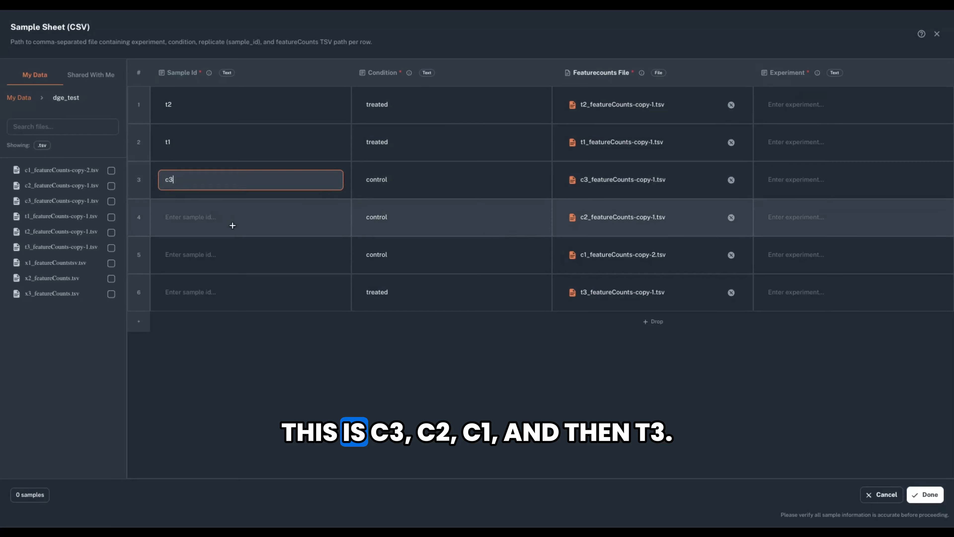
pyautogui.click(231, 223)
pyautogui.write('c2')
pyautogui.click(239, 249)
pyautogui.write('c1')
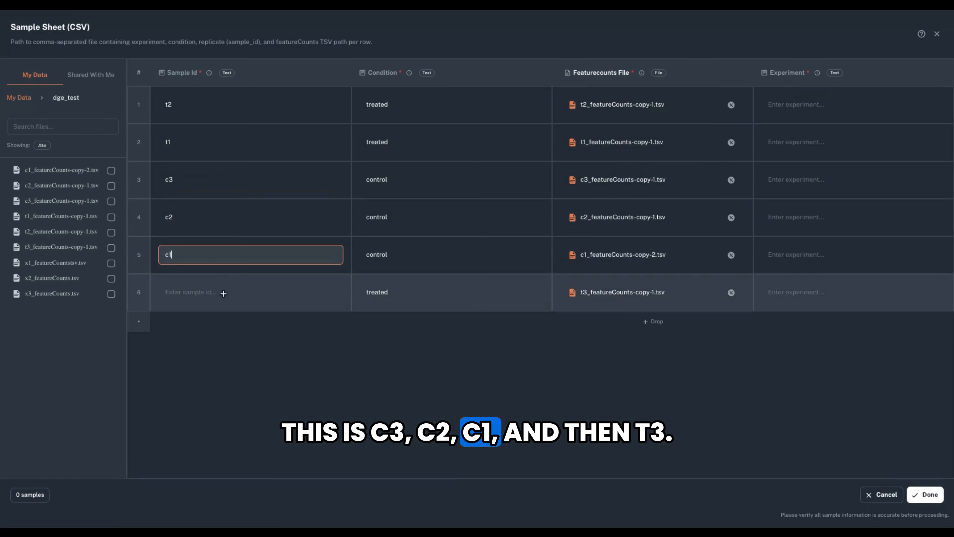
pyautogui.click(223, 293)
pyautogui.write('t3')
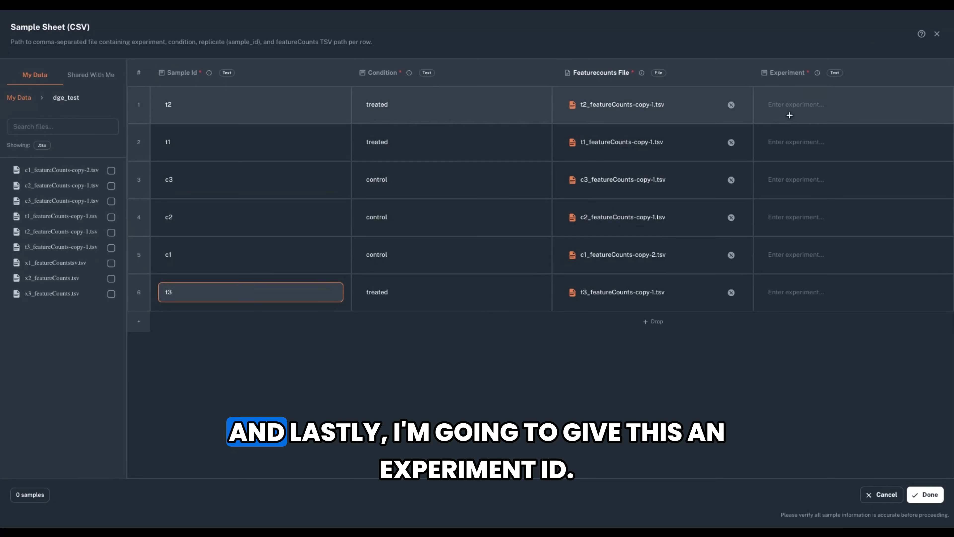
# Set the experiment to "exp01" for all six samples and accept the completed sample sheet.
pyautogui.click(791, 105)
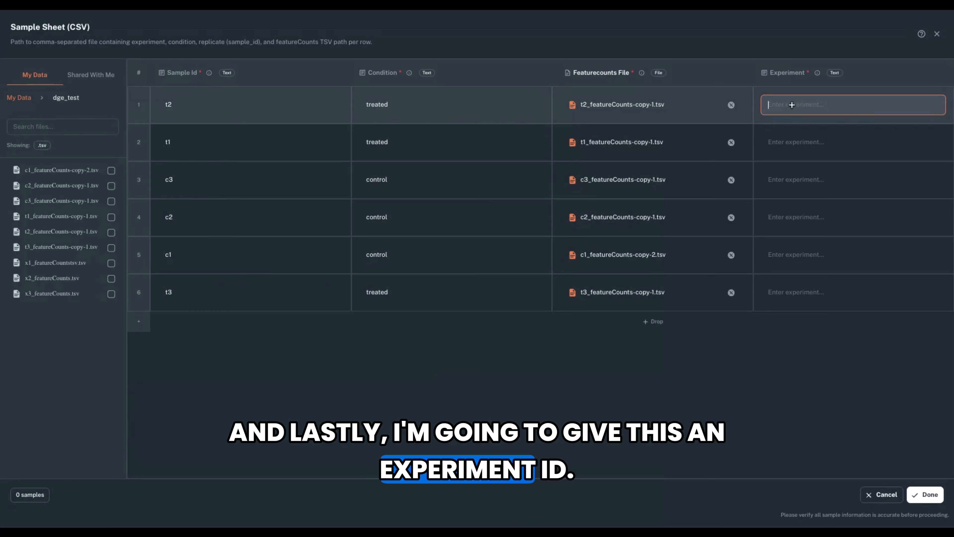
pyautogui.write('ex')
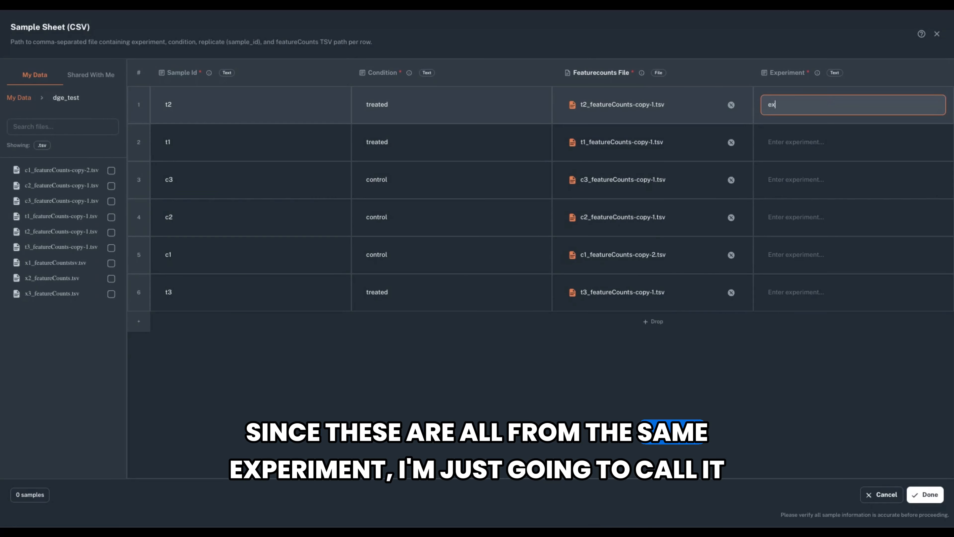
pyautogui.write('p01')
pyautogui.press('Return')
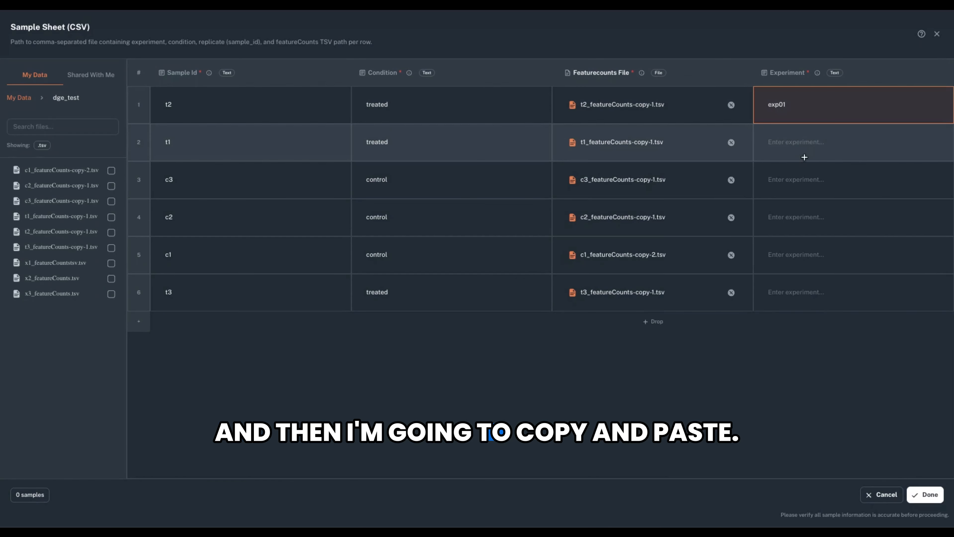
pyautogui.click(805, 150)
pyautogui.write('exp01')
pyautogui.click(810, 177)
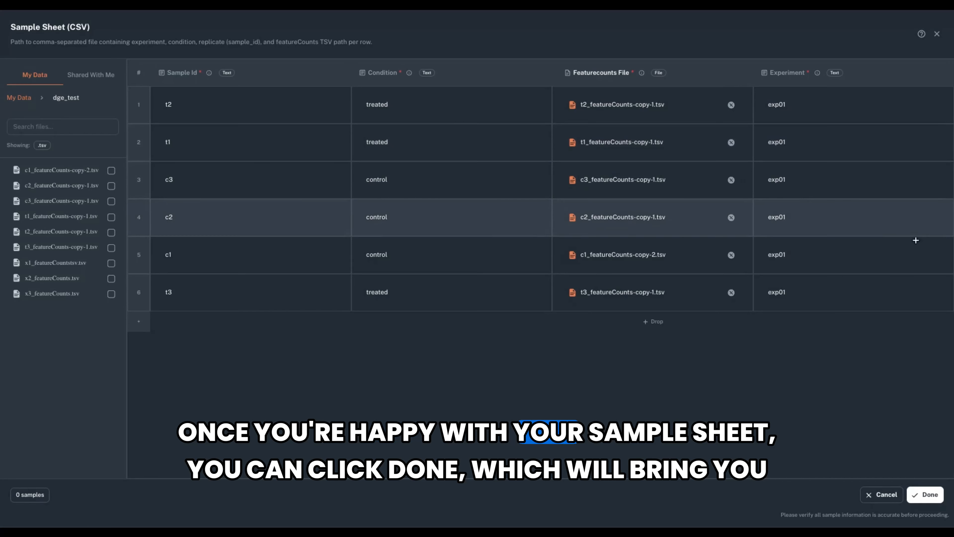
pyautogui.click(938, 492)
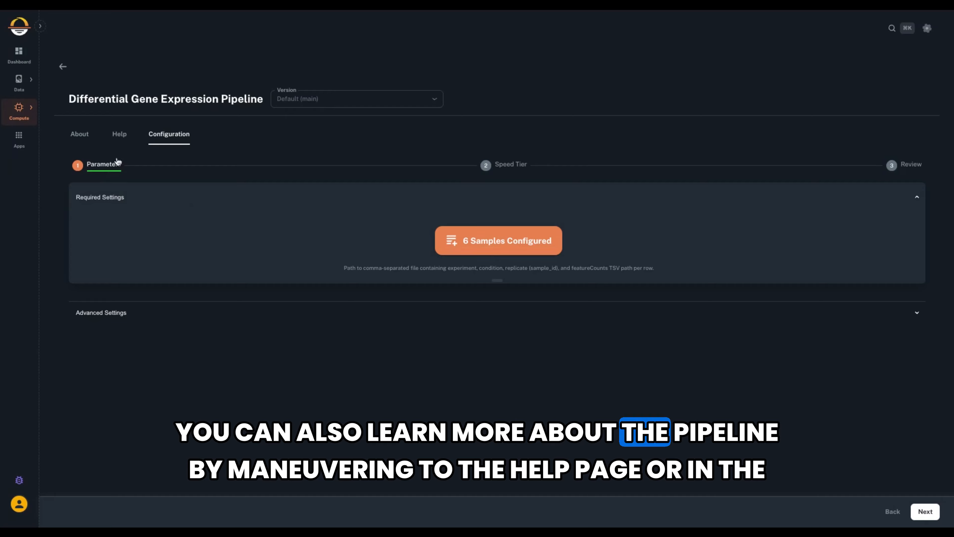
# Check the pipeline's help options and read through its README documentation, from the table of contents to the tool versions and citation.
pyautogui.click(120, 139)
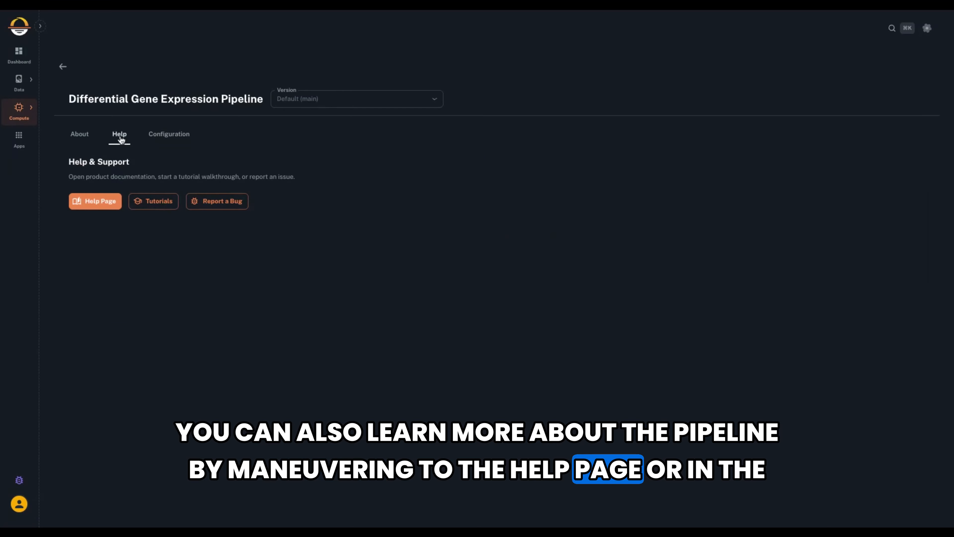
pyautogui.click(85, 140)
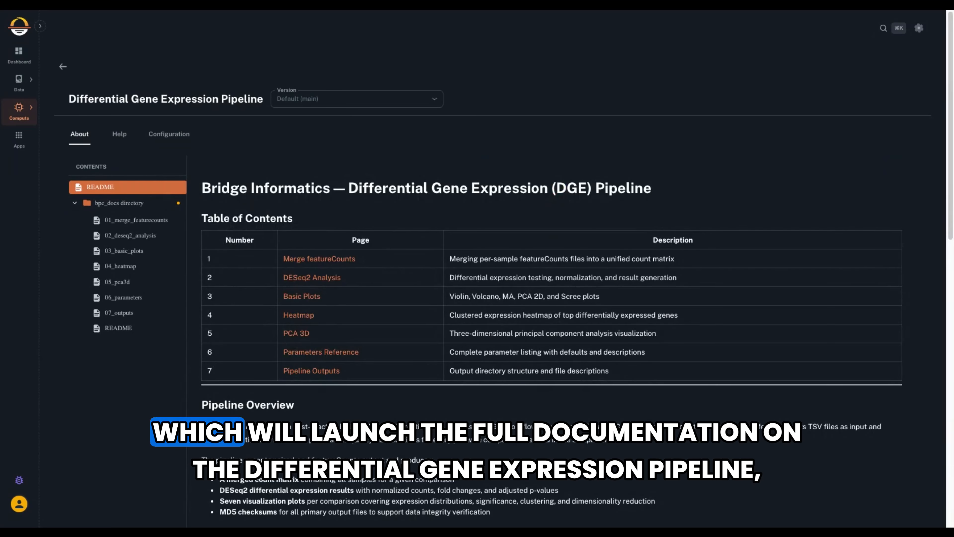
pyautogui.scroll(-10, 256, 195)
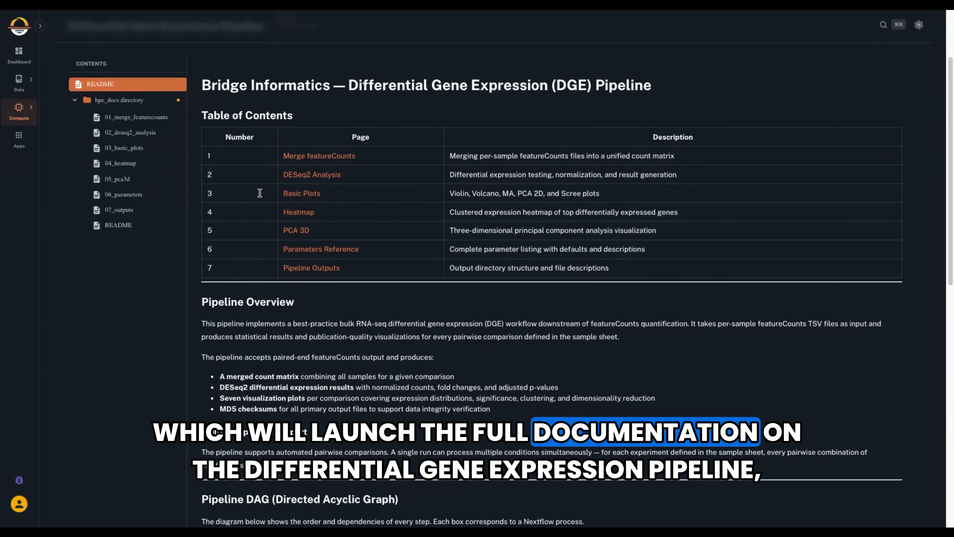
pyautogui.scroll(-5, 259, 192)
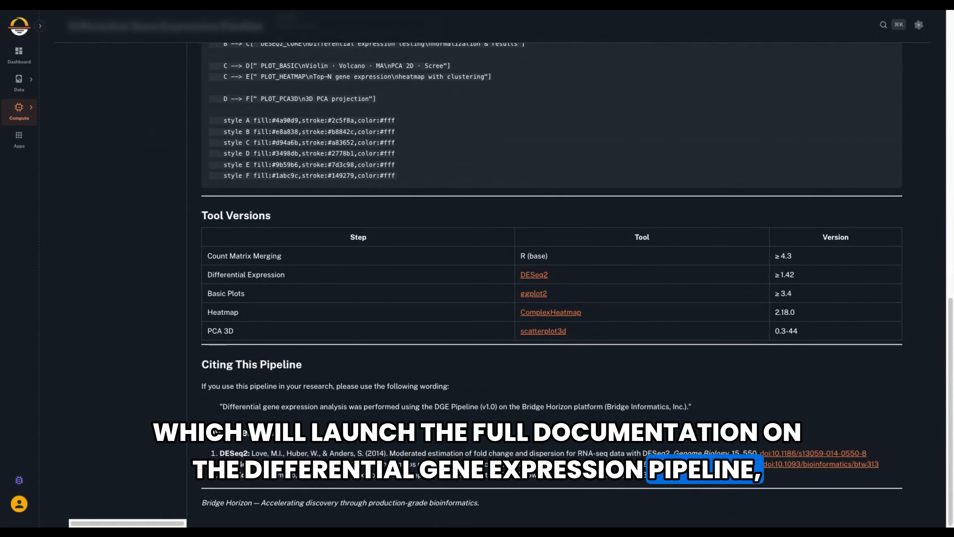
pyautogui.scroll(10, 222, 352)
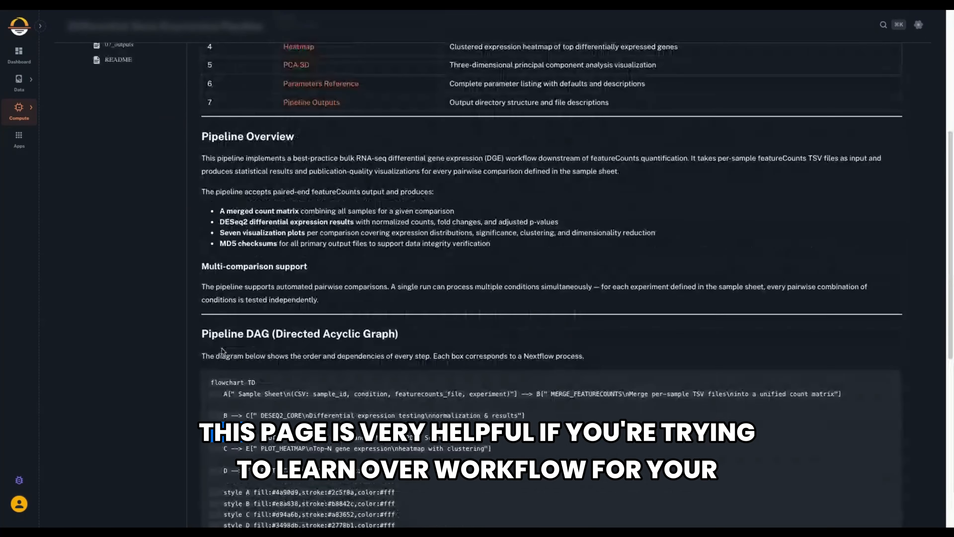
pyautogui.scroll(5, 222, 351)
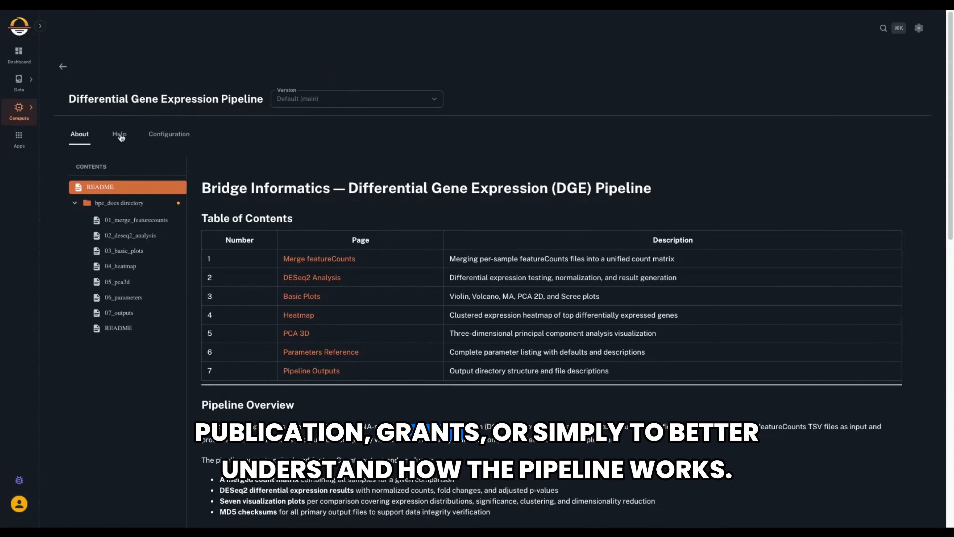
# Return to the pipeline's configuration and reopen the sample sheet to restore the six samples.
pyautogui.click(160, 139)
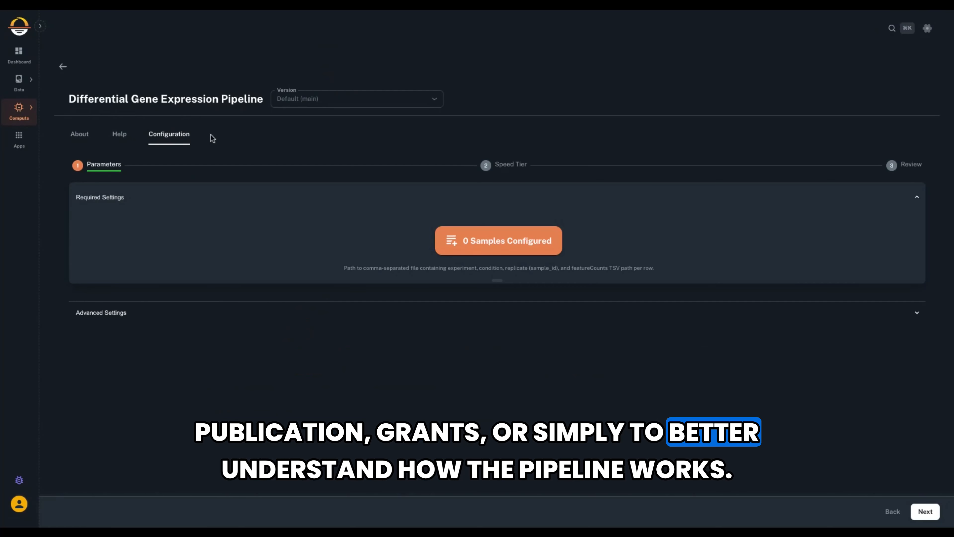
pyautogui.click(530, 241)
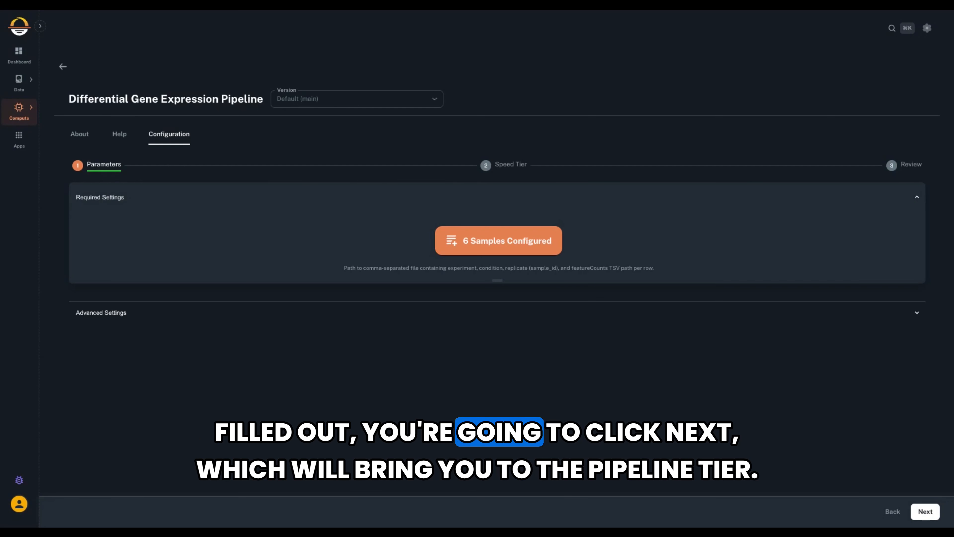
# Select the DGE tier as the pipeline speed and show the complete list of input files in the run review.
pyautogui.click(925, 511)
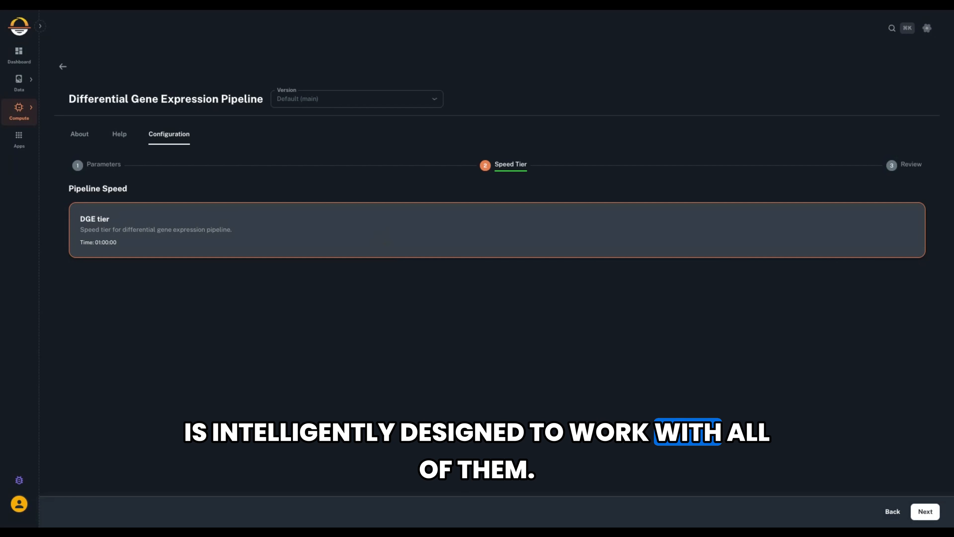
pyautogui.click(381, 237)
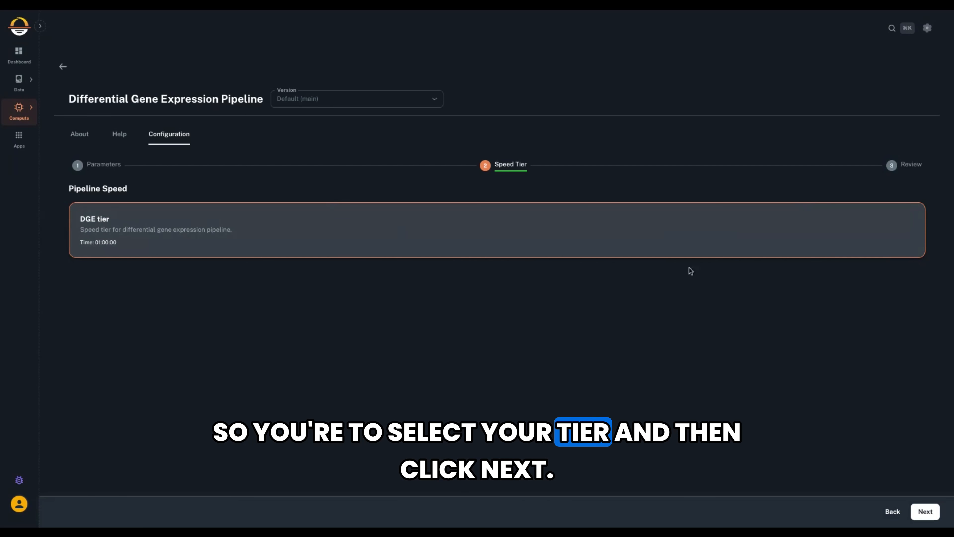
pyautogui.click(929, 512)
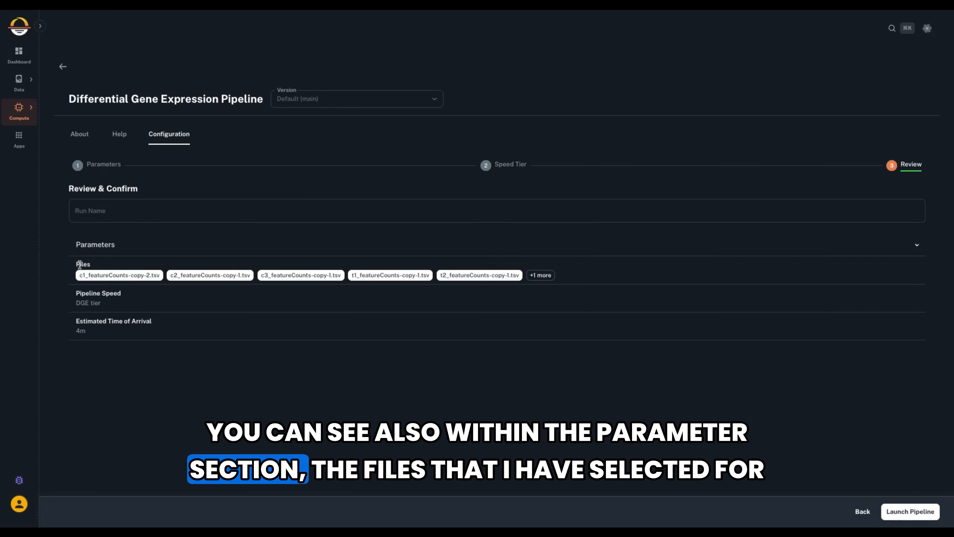
pyautogui.click(551, 278)
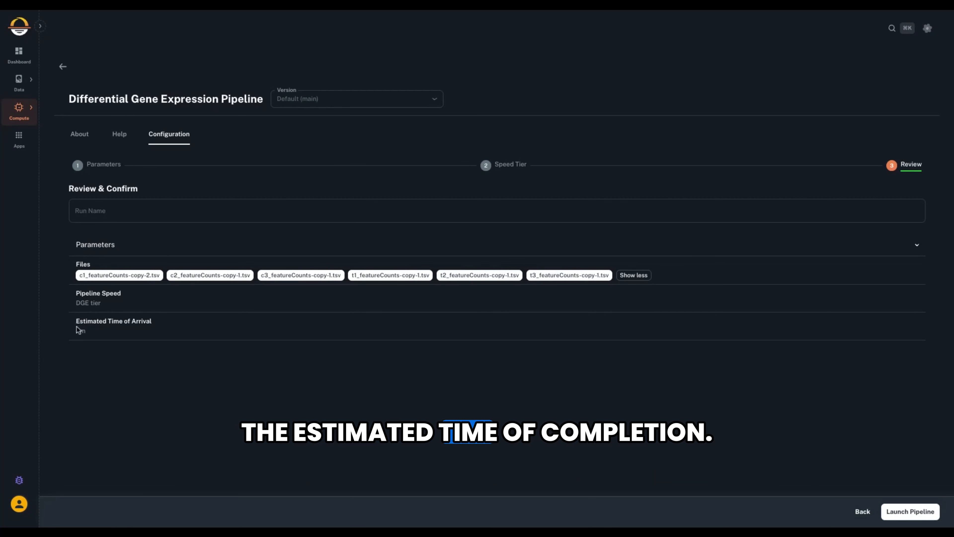
# Name the run "zebrafish_dge" and launch the pipeline.
pyautogui.click(118, 212)
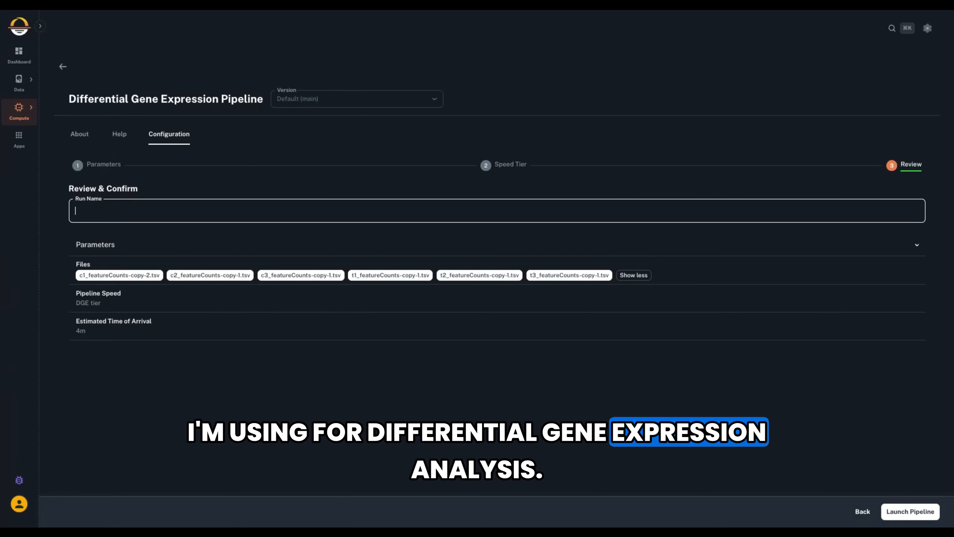
pyautogui.write('zebg')
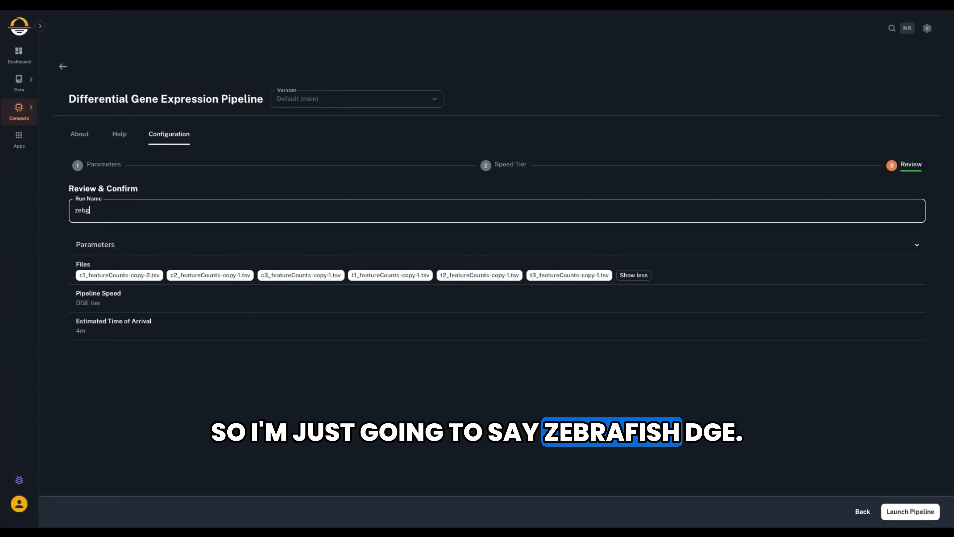
pyautogui.press('BackSpace')
pyautogui.write('rafish_dge')
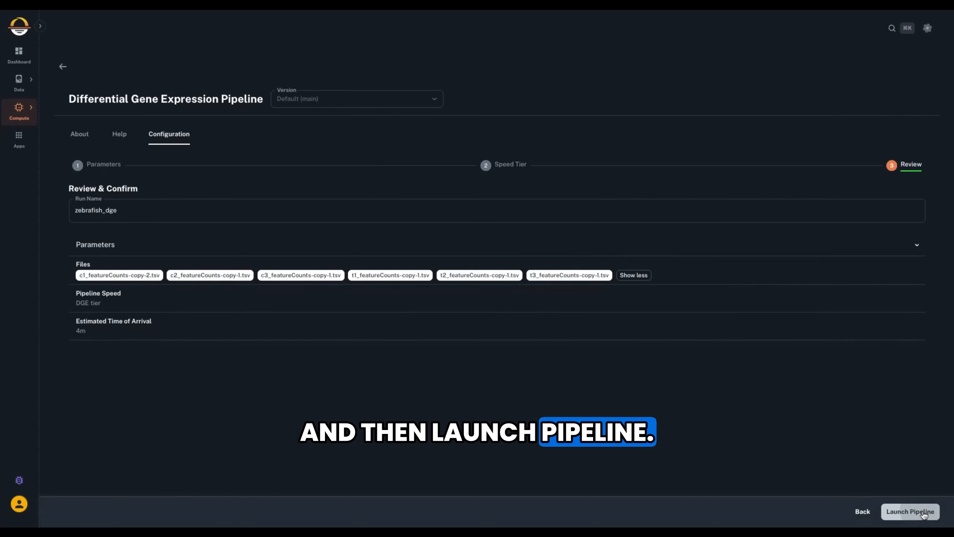
pyautogui.click(924, 512)
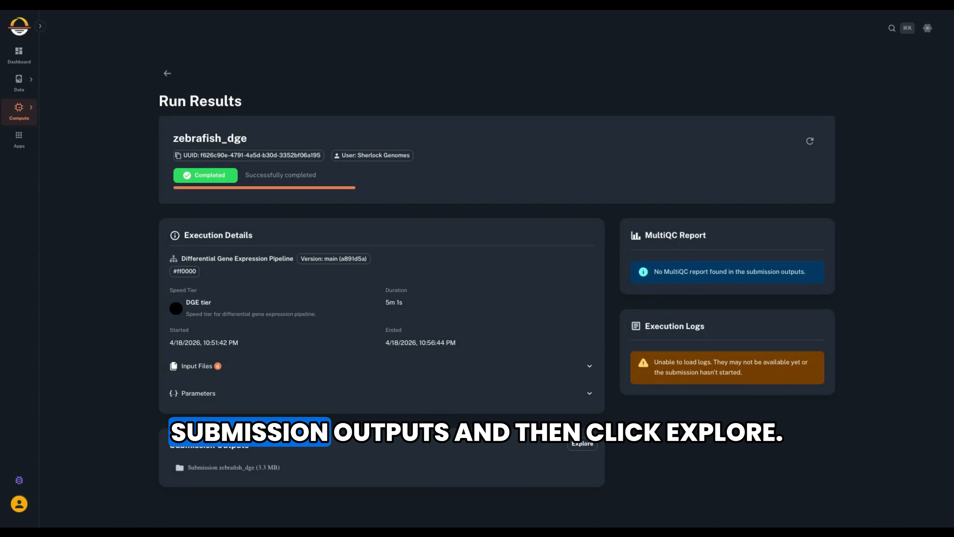
# Explore the zebrafish_dge submission outputs and read metadata.txt in the control_vs_treat_20260419_exp01 folder.
pyautogui.click(582, 443)
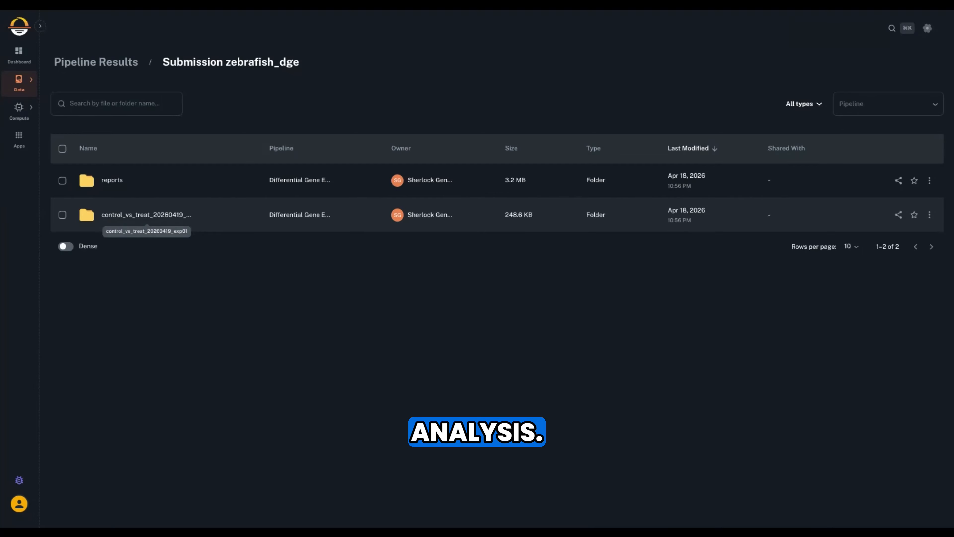
pyautogui.click(147, 215)
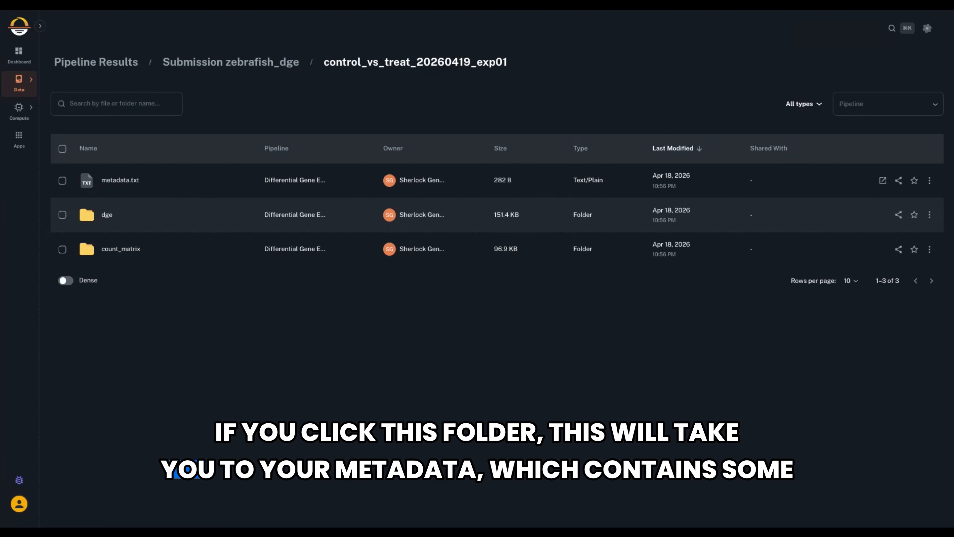
pyautogui.click(125, 186)
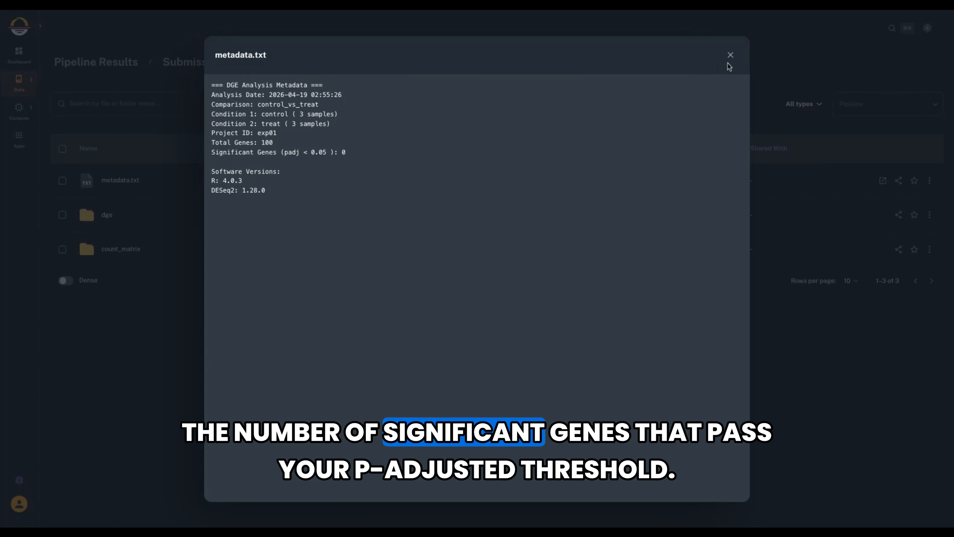
pyautogui.click(730, 55)
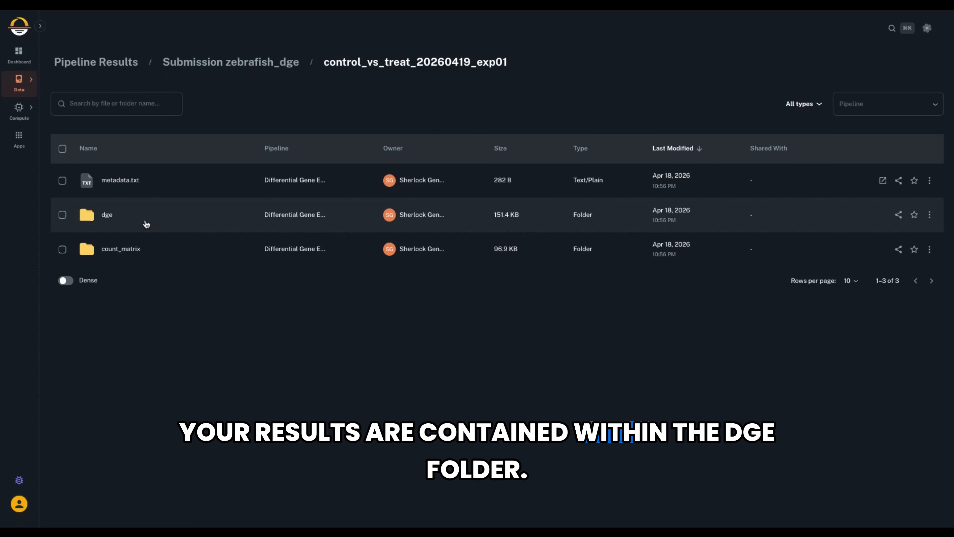
# Look through the dge results folder and its plots subfolder, including pca_2d, and return to the dge folder.
pyautogui.click(107, 215)
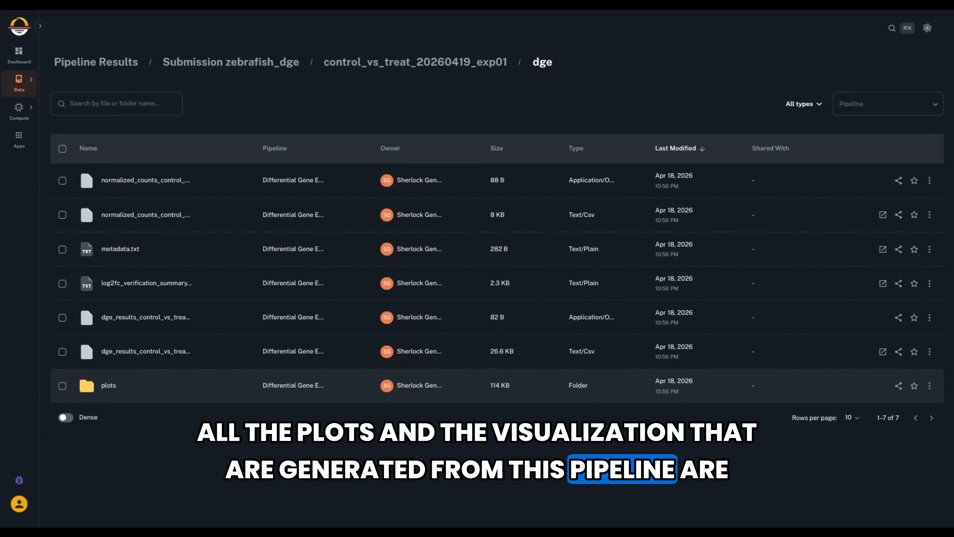
pyautogui.click(125, 392)
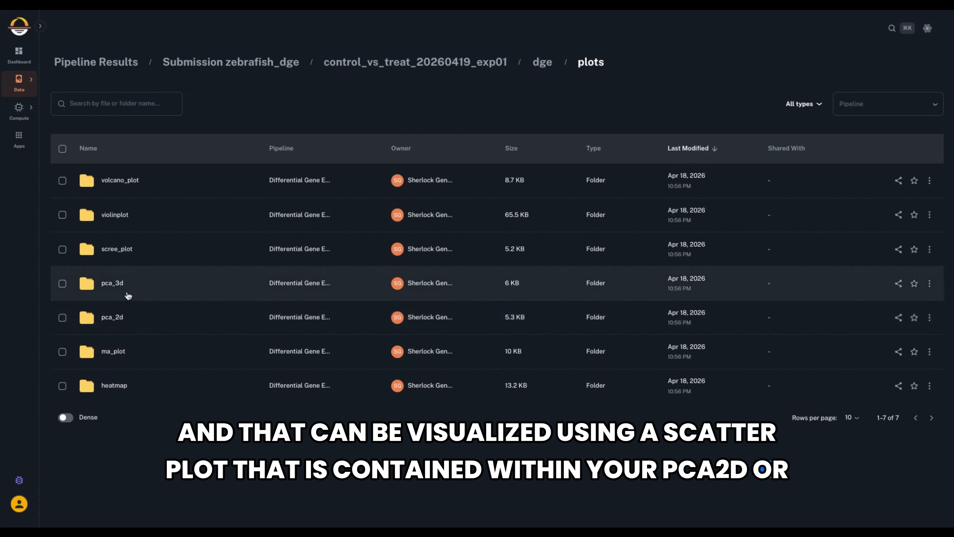
pyautogui.click(127, 320)
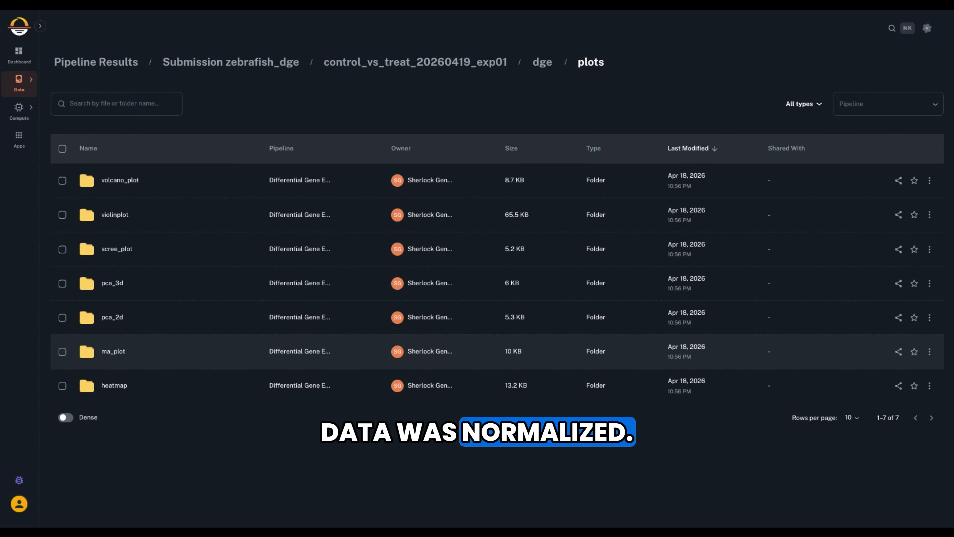
pyautogui.click(543, 62)
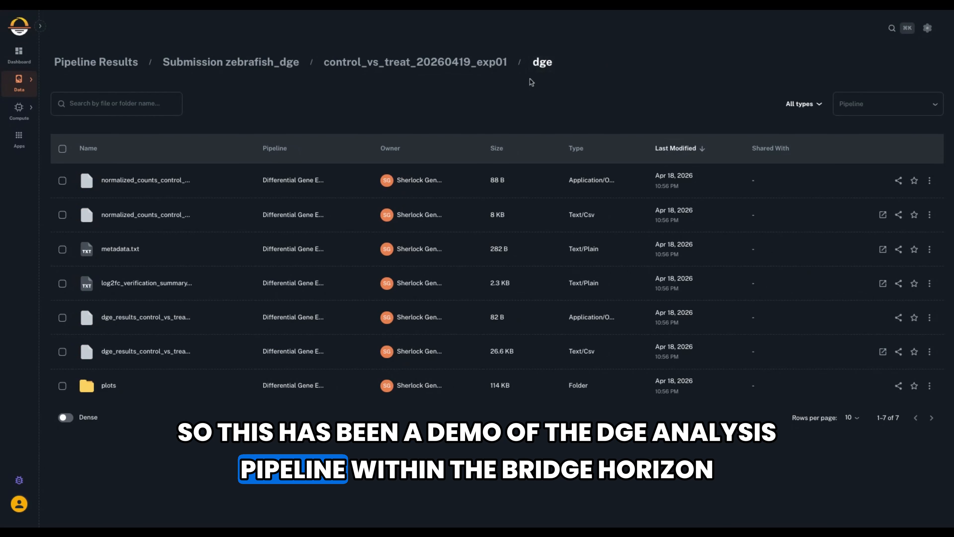